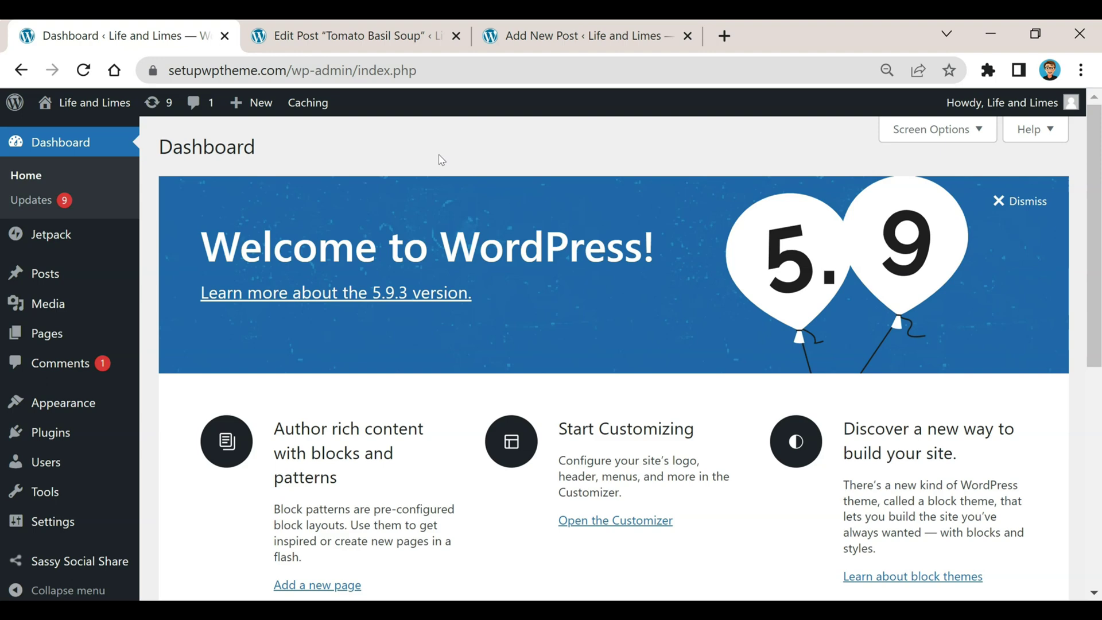
Bring up the editor for the published 'Tomato Basil Soup' post
click(365, 34)
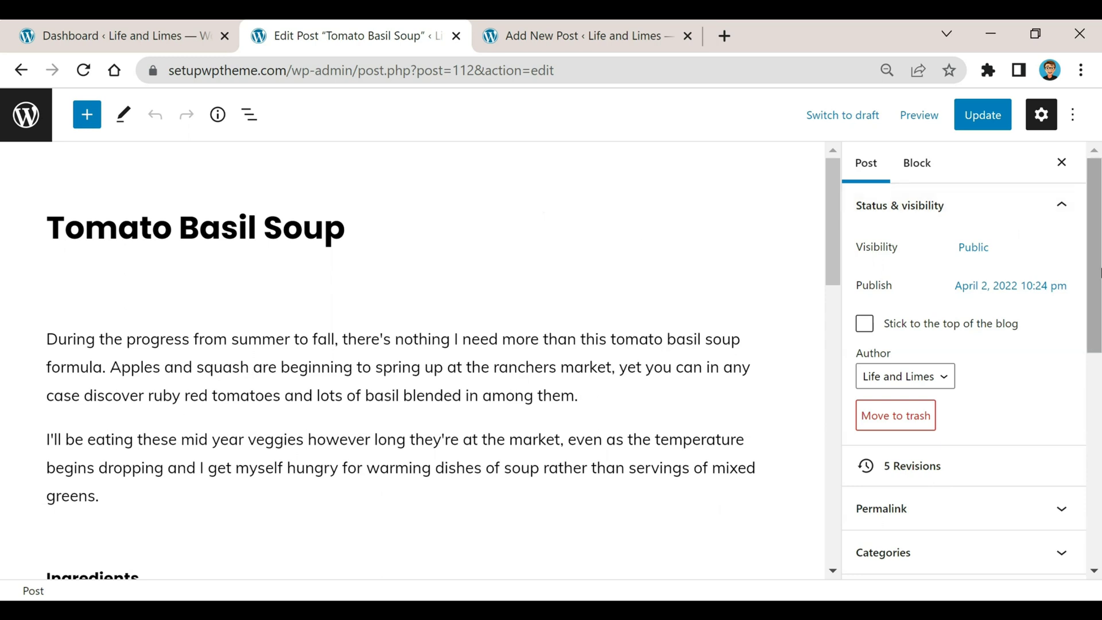
drag(1099, 272, 1099, 335)
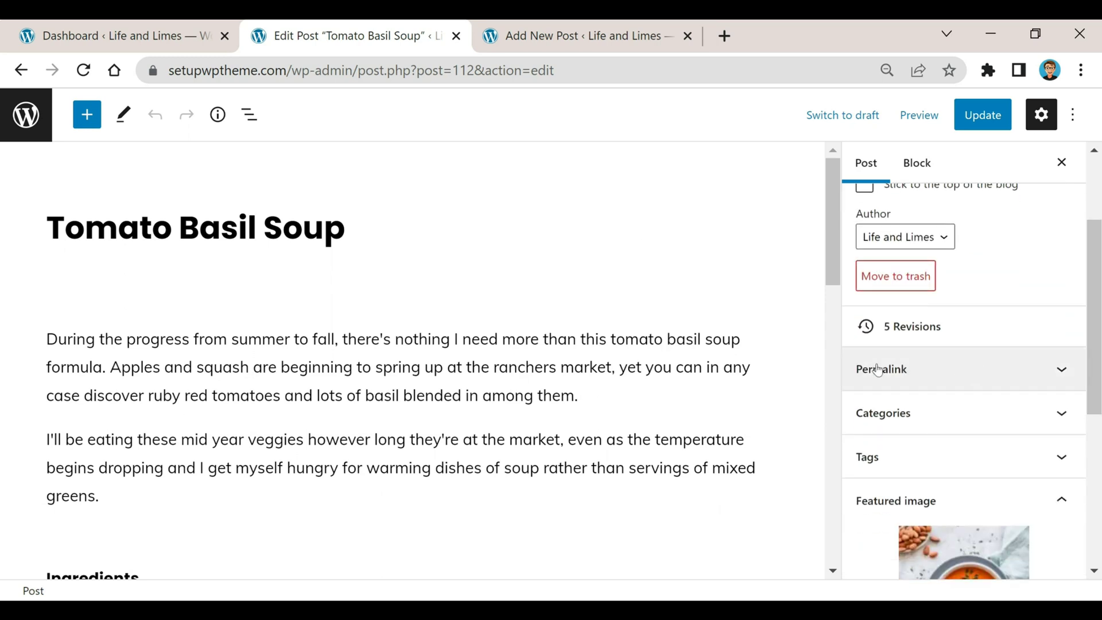
Expand the soup post's Permalink panel, select its URL slug unchanged, then go to the blank new post
click(944, 376)
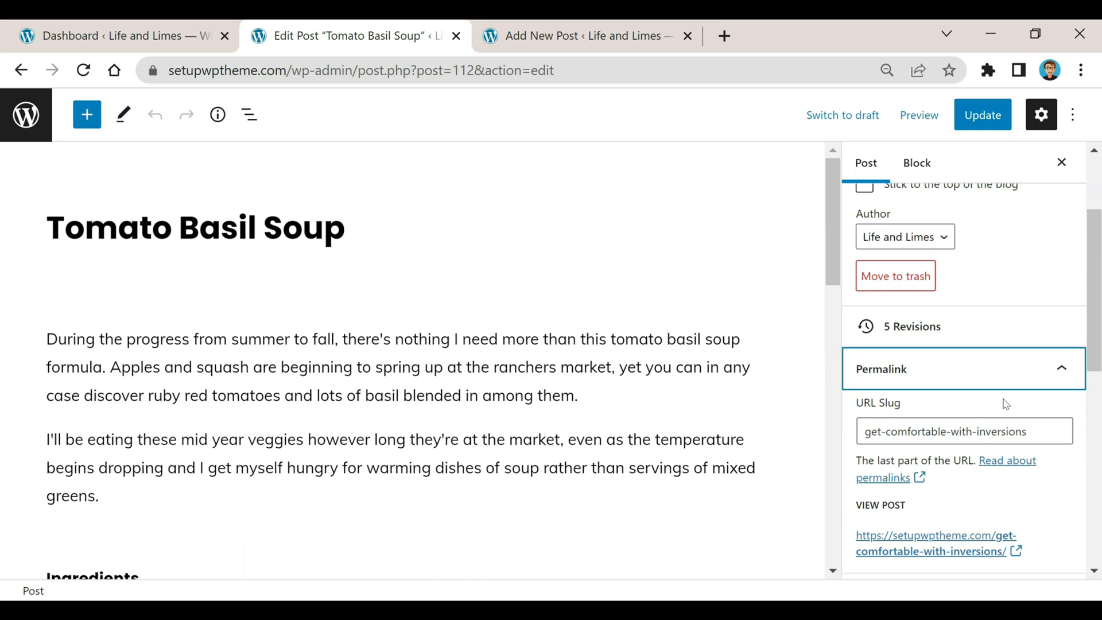
double_click(983, 430)
key(ctrl+a)
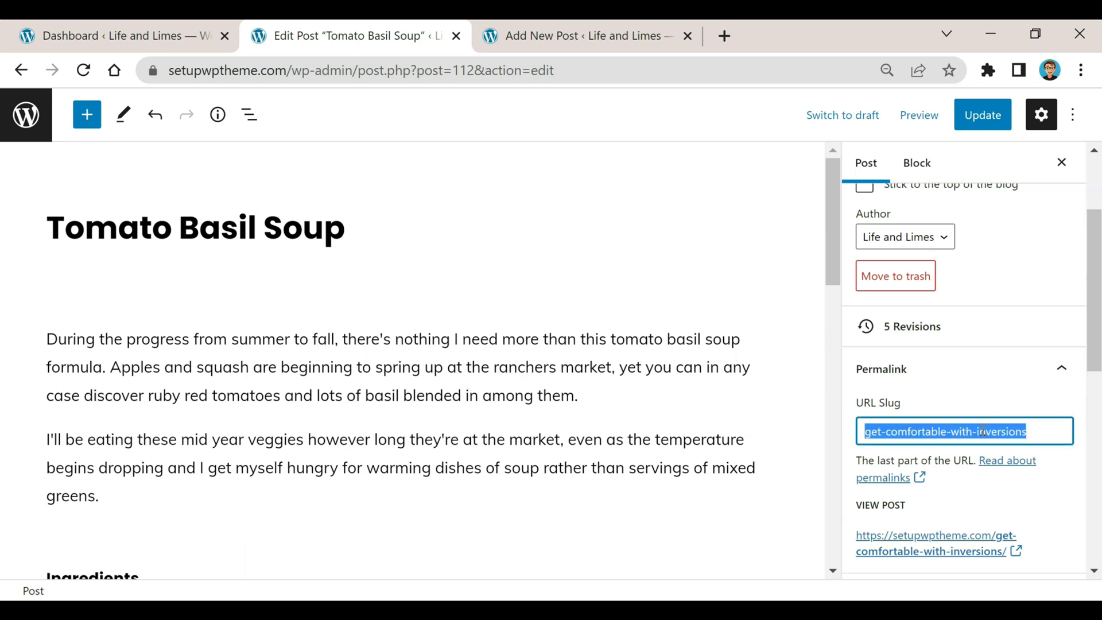
click(1041, 428)
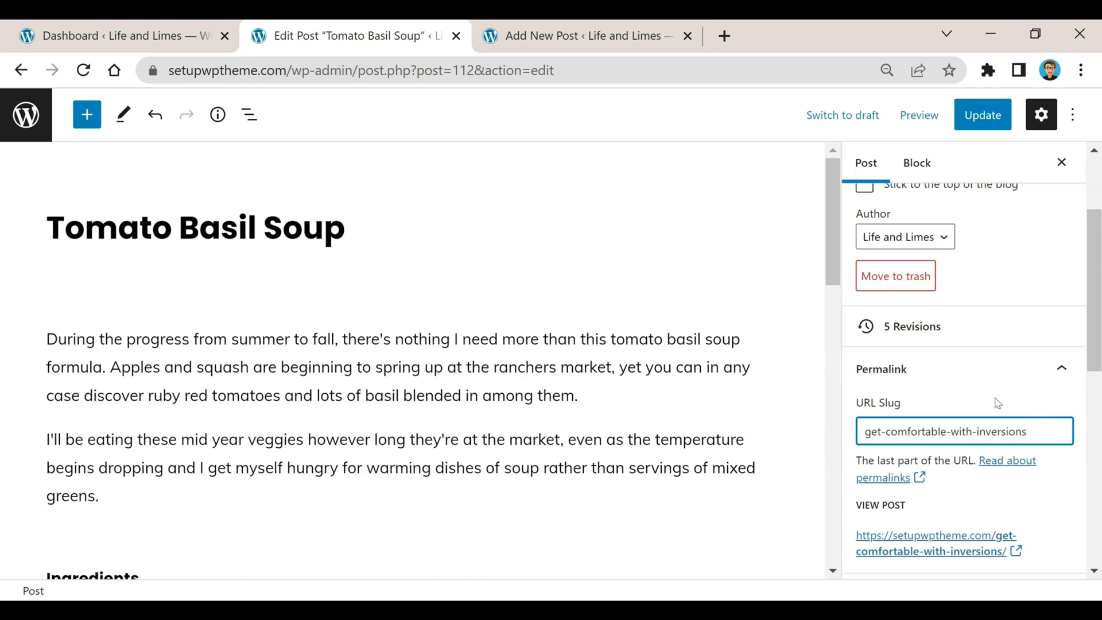
click(565, 38)
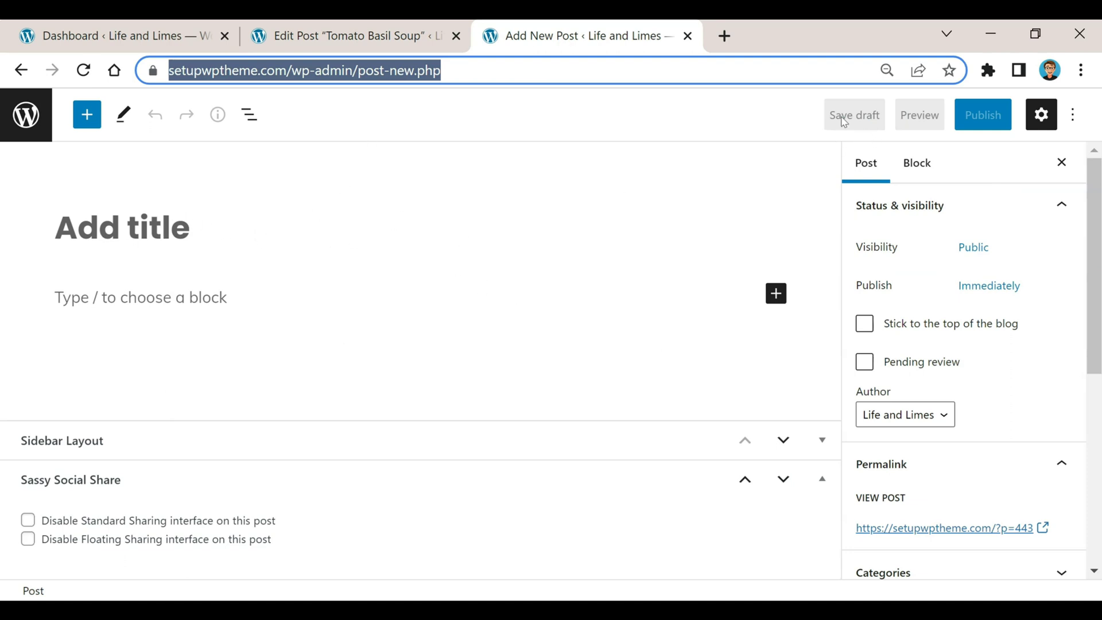
click(1038, 463)
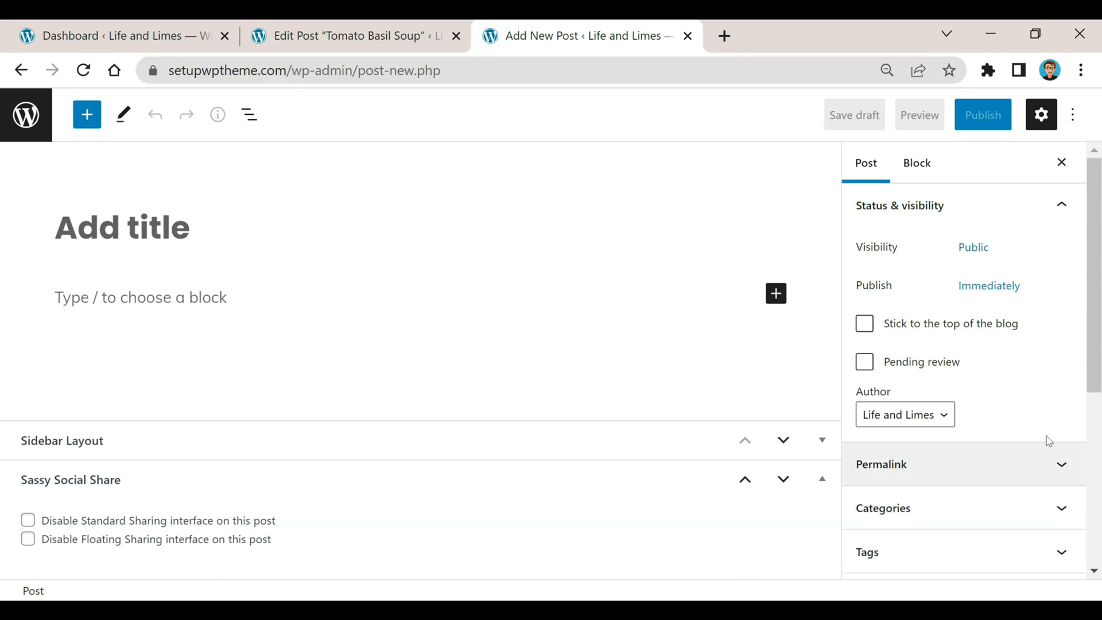
click(1025, 468)
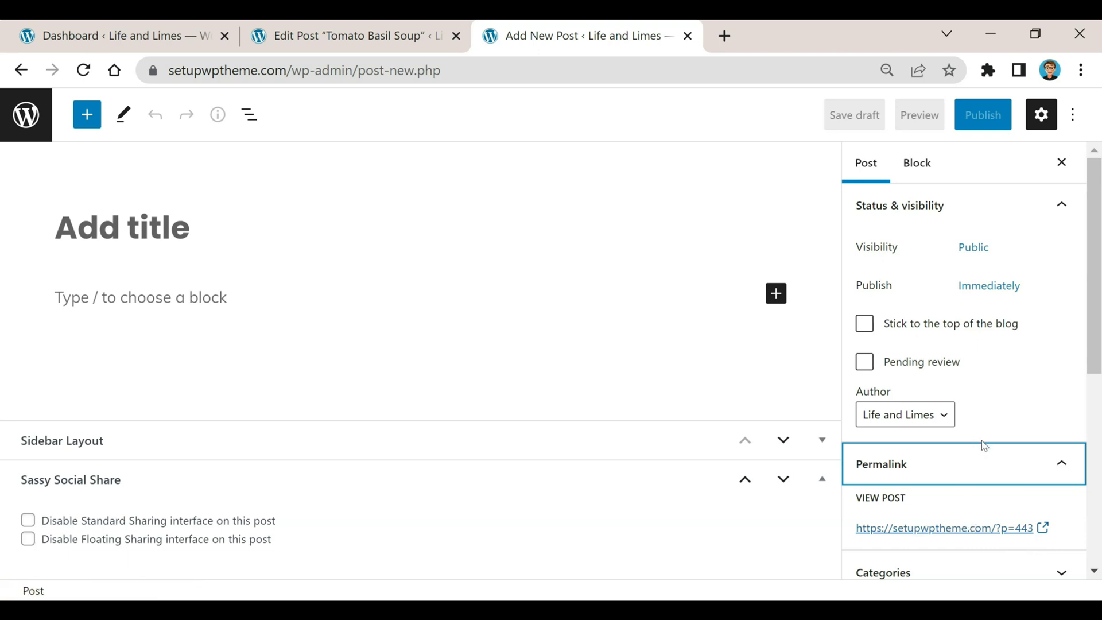
click(262, 228)
text(Ex)
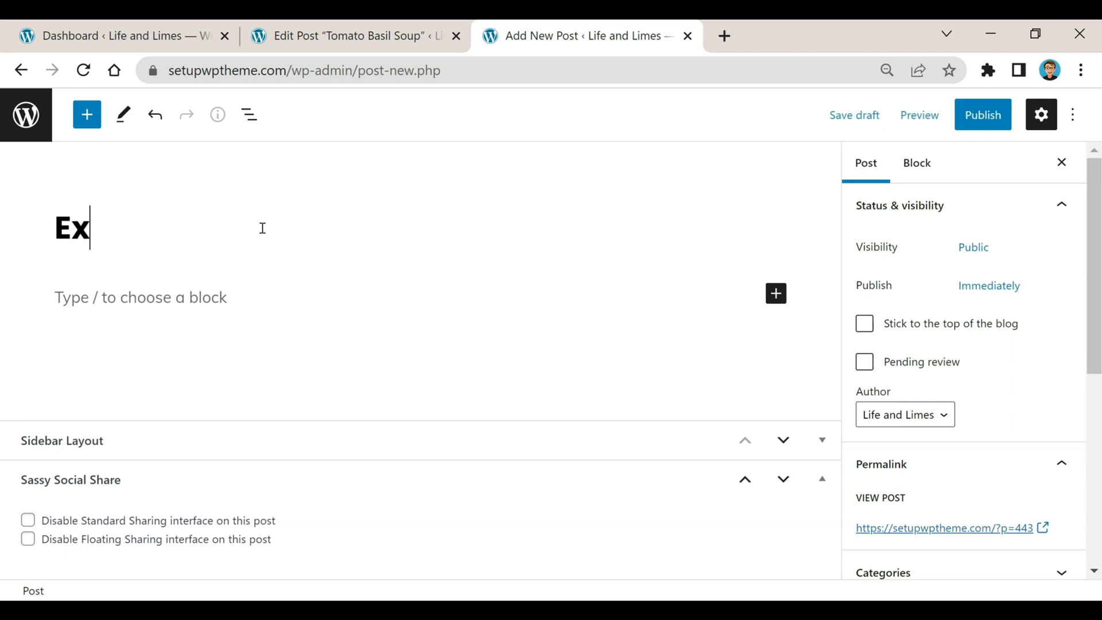
text(ample title)
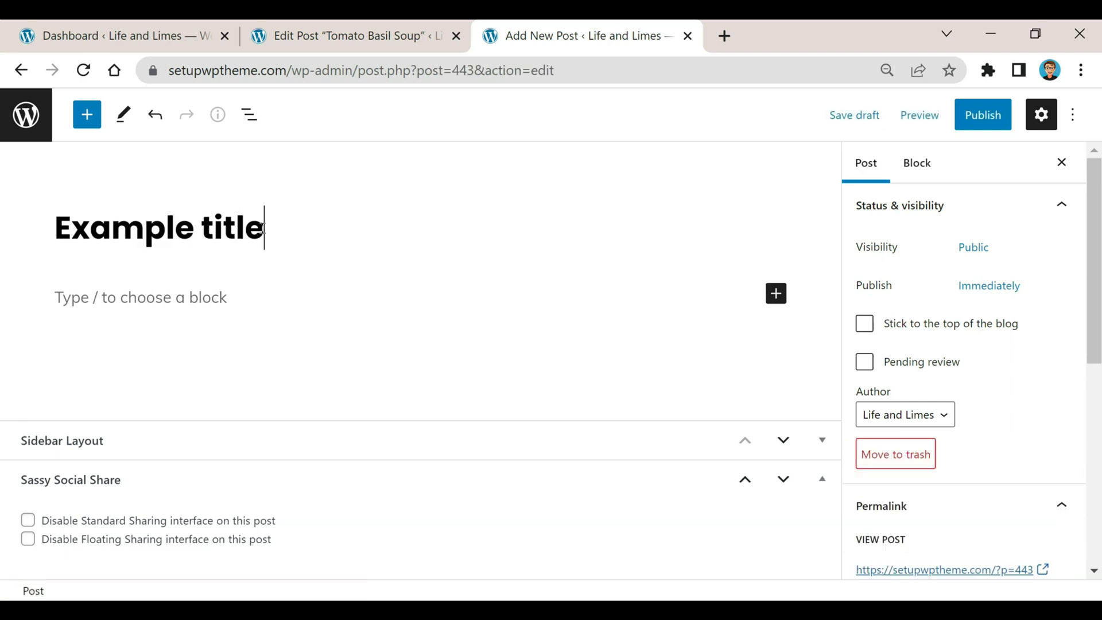
Save the 'Example title' post as a draft and check its 'example-title' URL slug
click(834, 116)
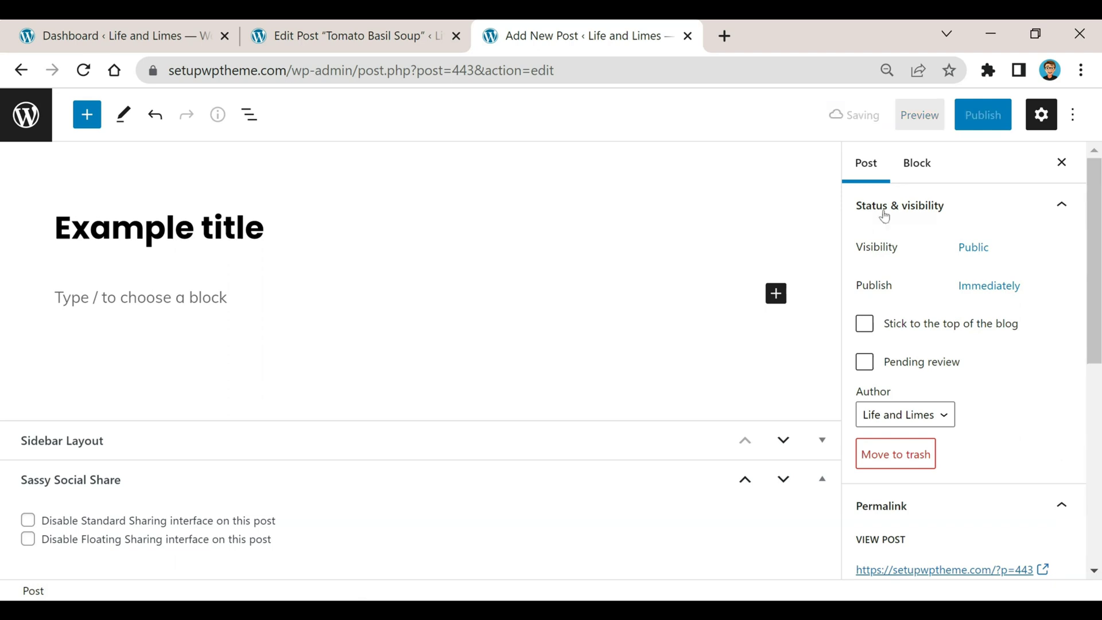
scroll(983, 308, down, 1)
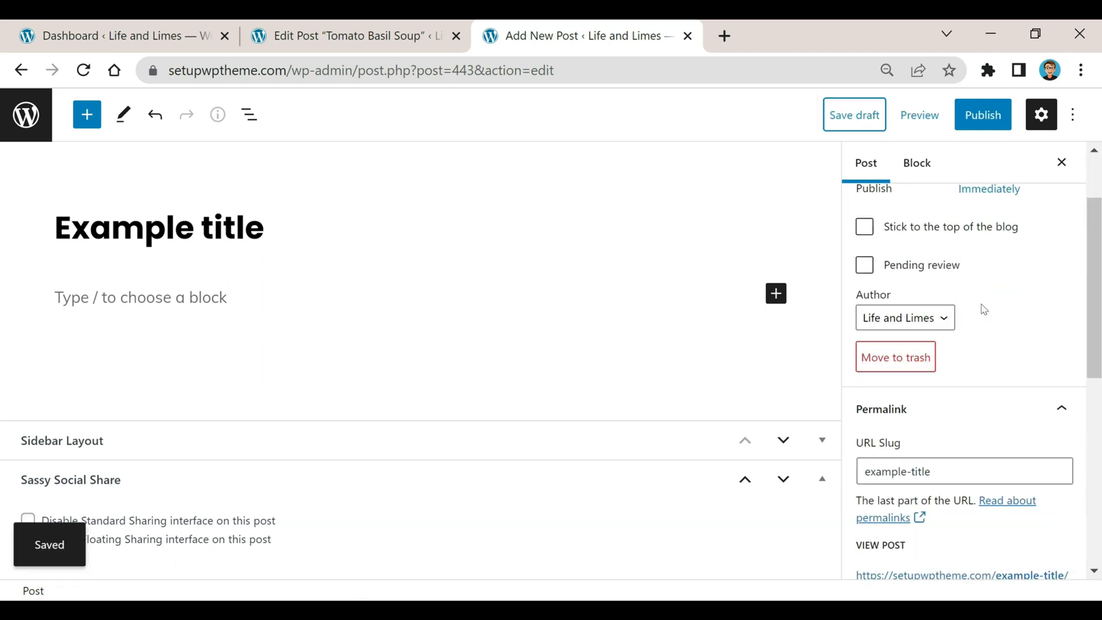
scroll(963, 273, down, 1)
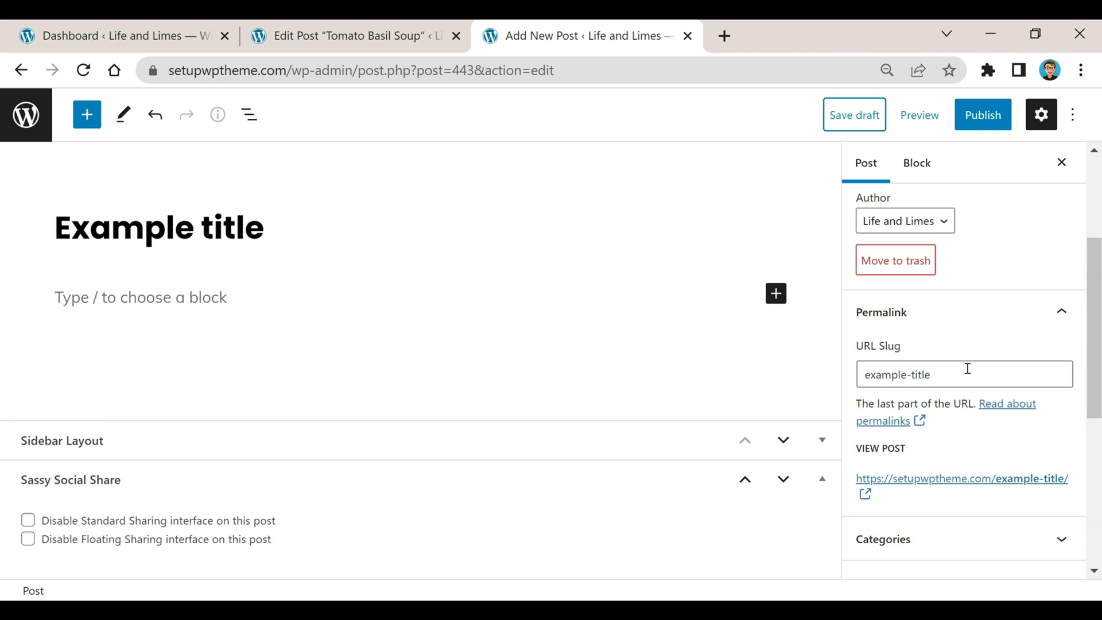
click(974, 379)
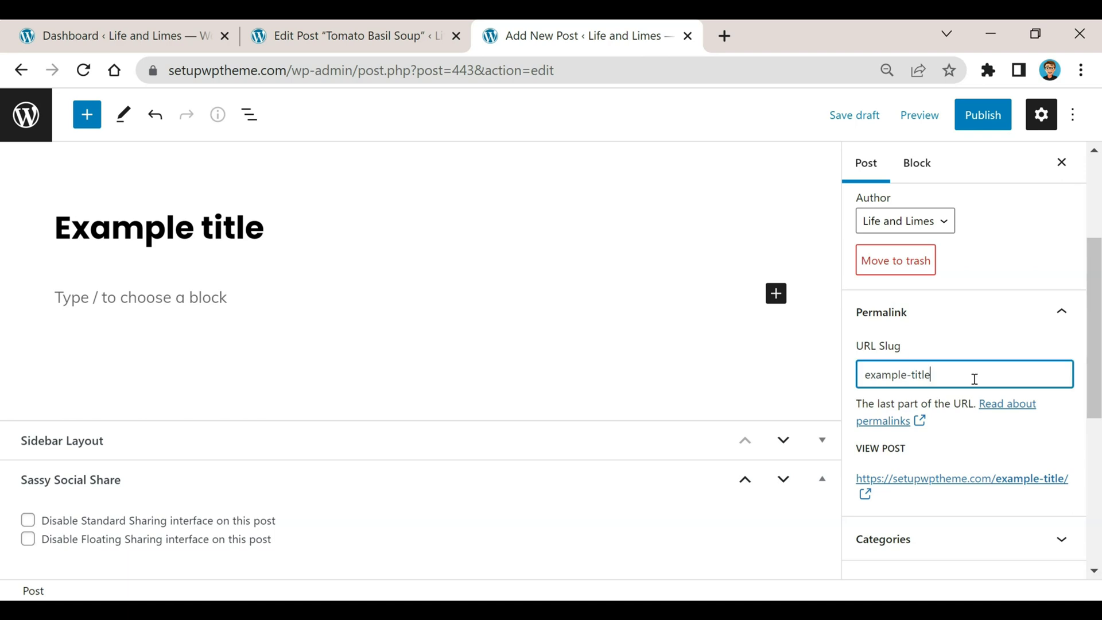
click(175, 228)
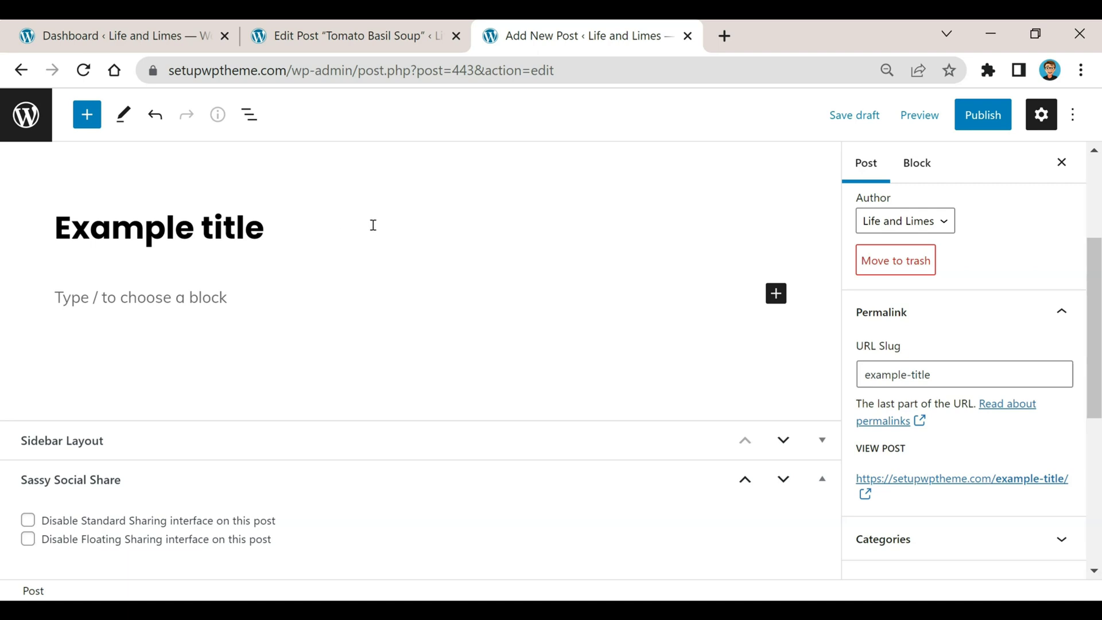
click(355, 242)
Go from the Dashboard to Settings > Permalinks, where Post name is the structure
click(118, 34)
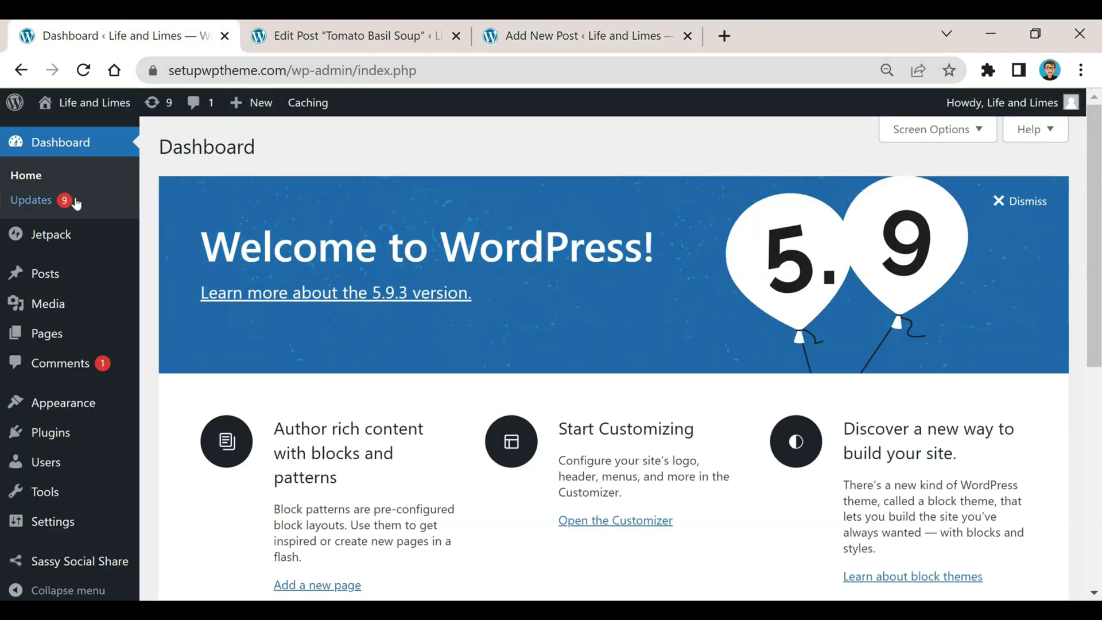
mouse_move(53, 521)
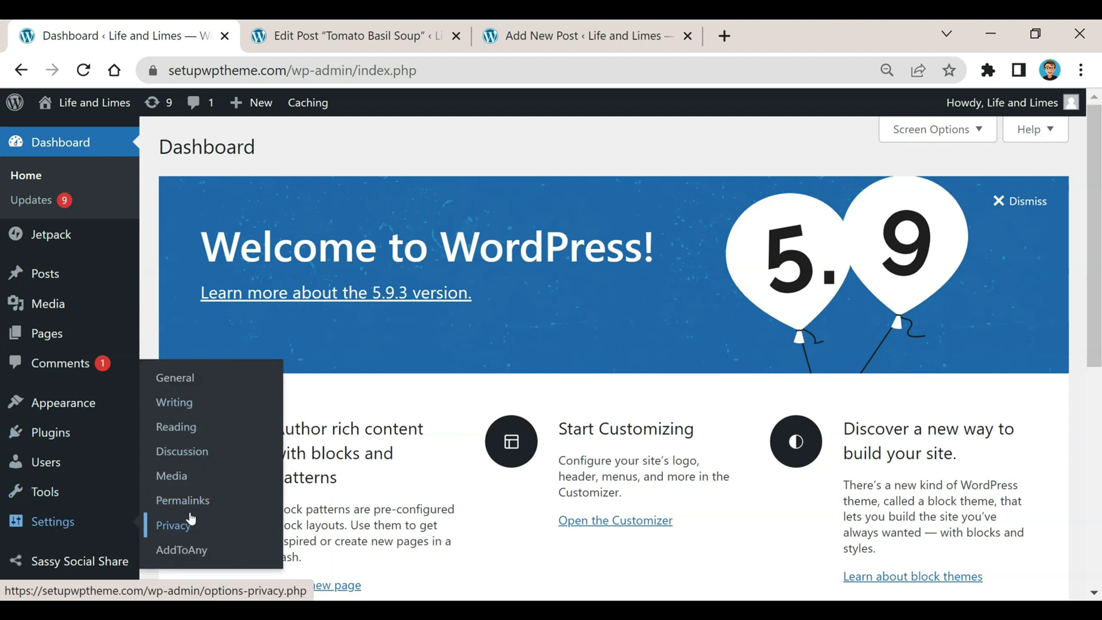
click(184, 505)
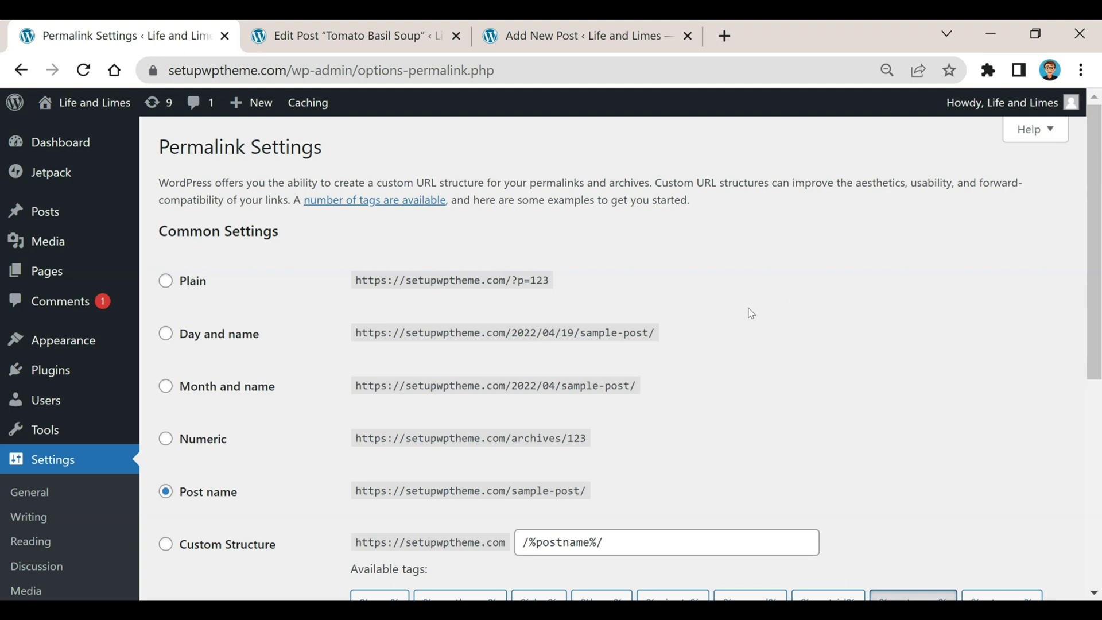
scroll(748, 310, down, 1)
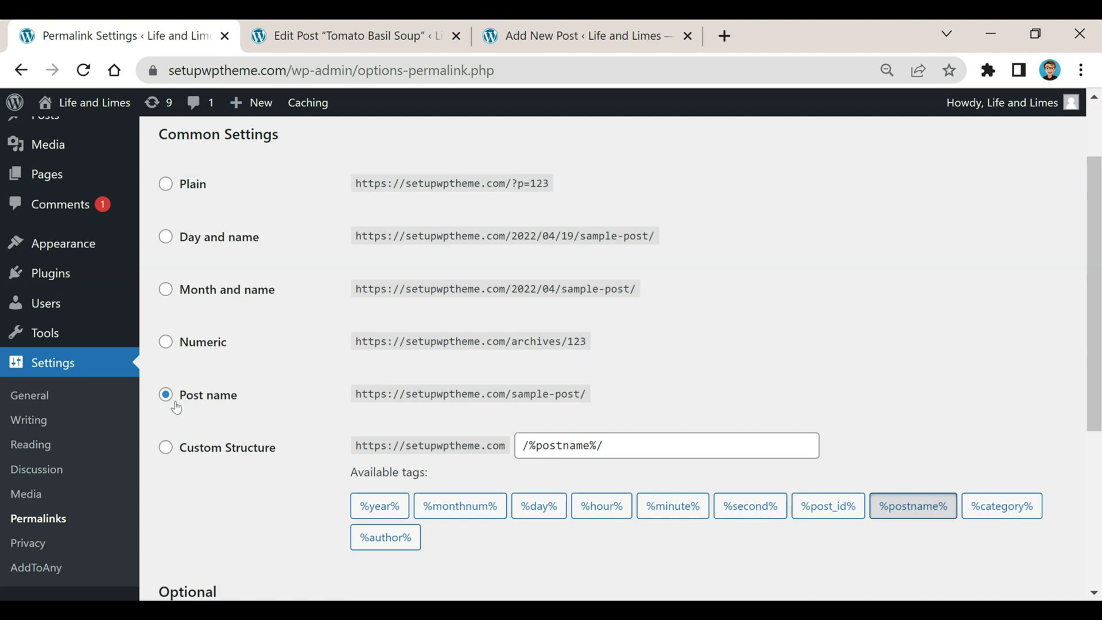
scroll(297, 379, down, 3)
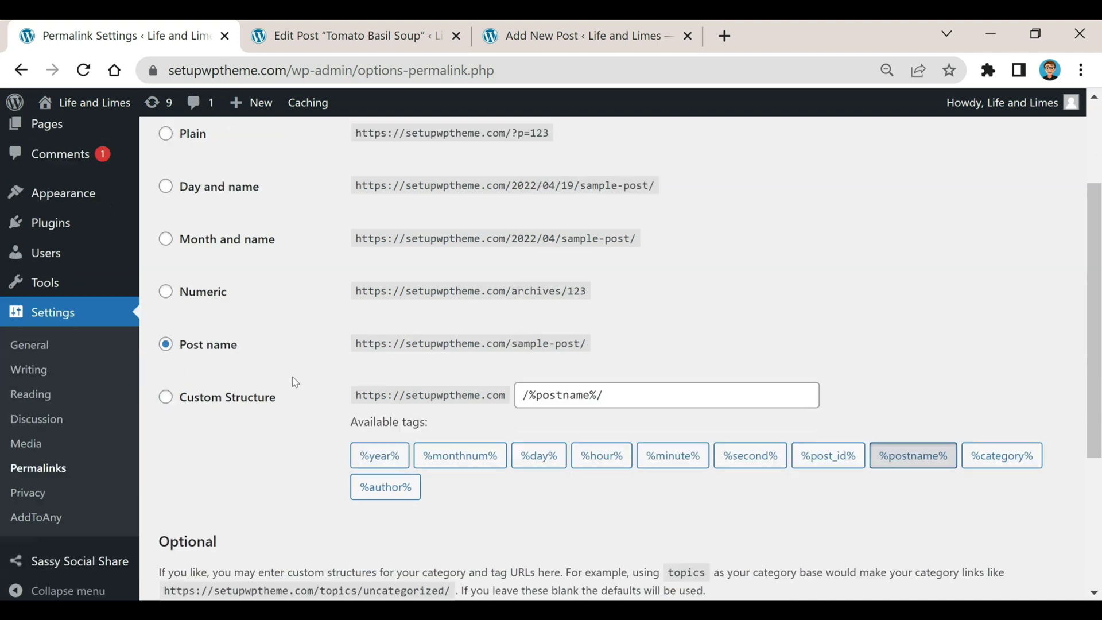
Keep 'Post name' as the permalink structure and save the changes
click(211, 511)
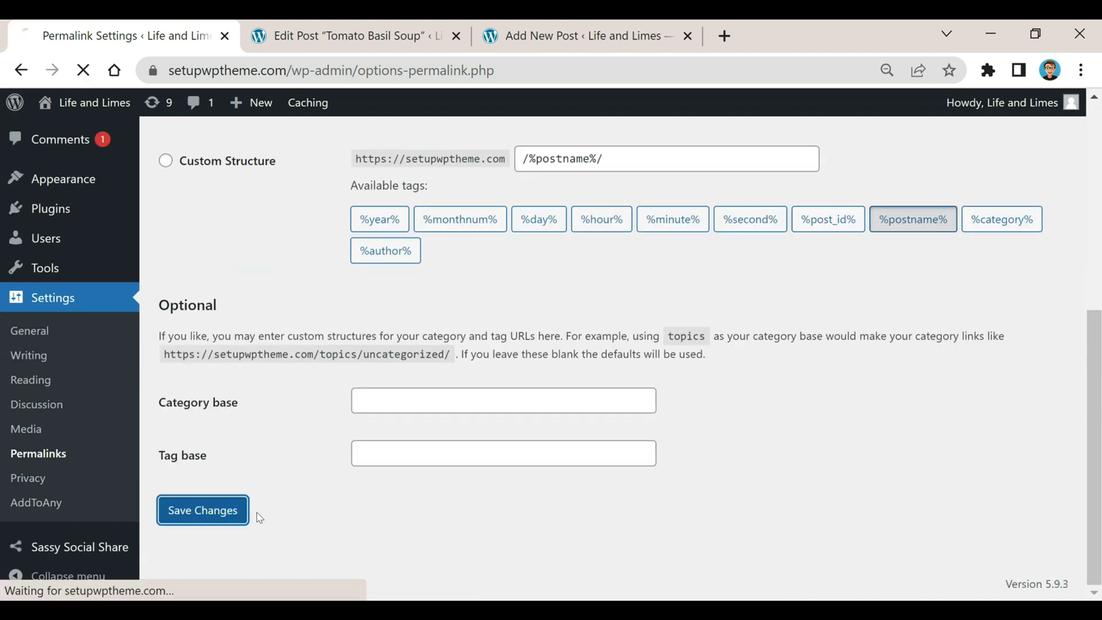